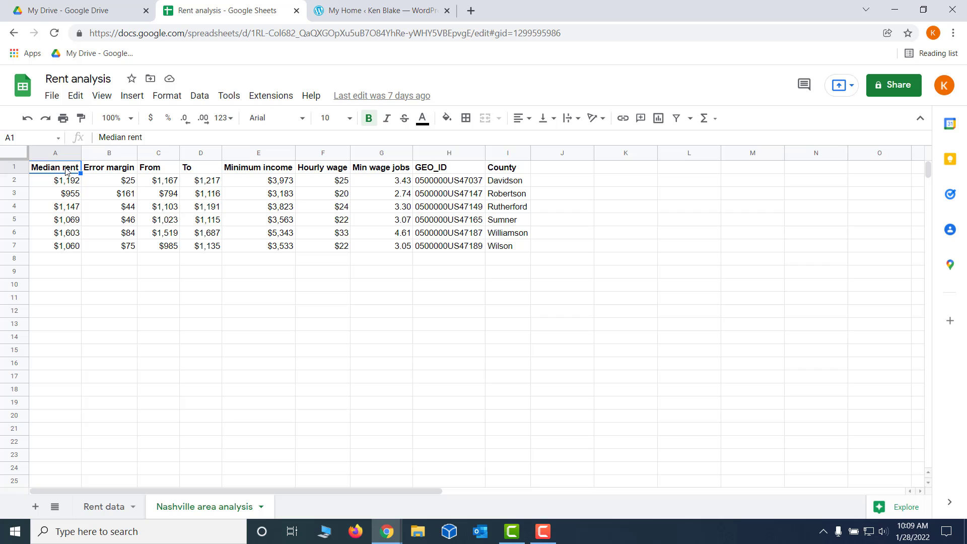
# Select the Median rent range A1:A7 together with the County range I1:I7
pyautogui.moveTo(62, 172); pyautogui.dragTo(58, 253)
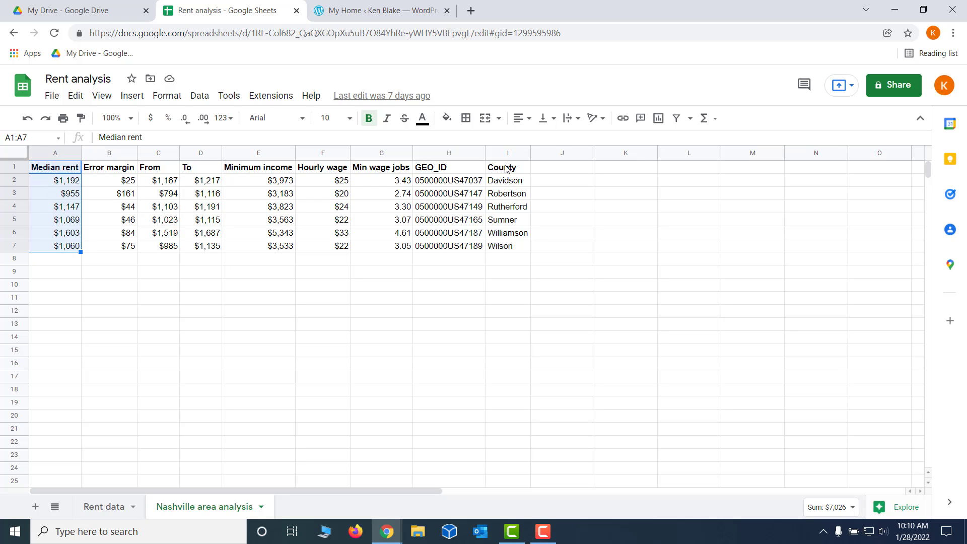
pyautogui.moveTo(505, 168); pyautogui.dragTo(504, 254)
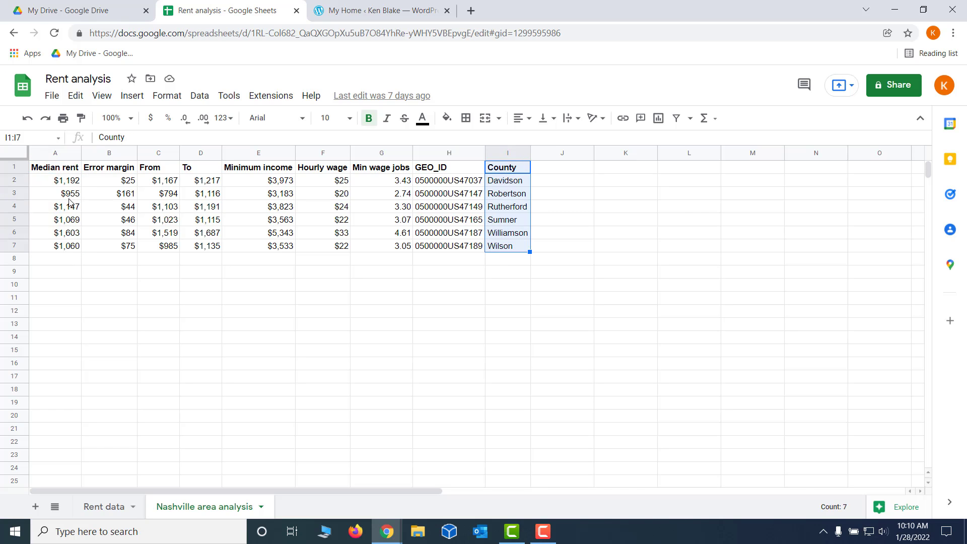
pyautogui.moveTo(69, 168); pyautogui.dragTo(71, 247)
pyautogui.moveTo(514, 168); pyautogui.dragTo(511, 248)
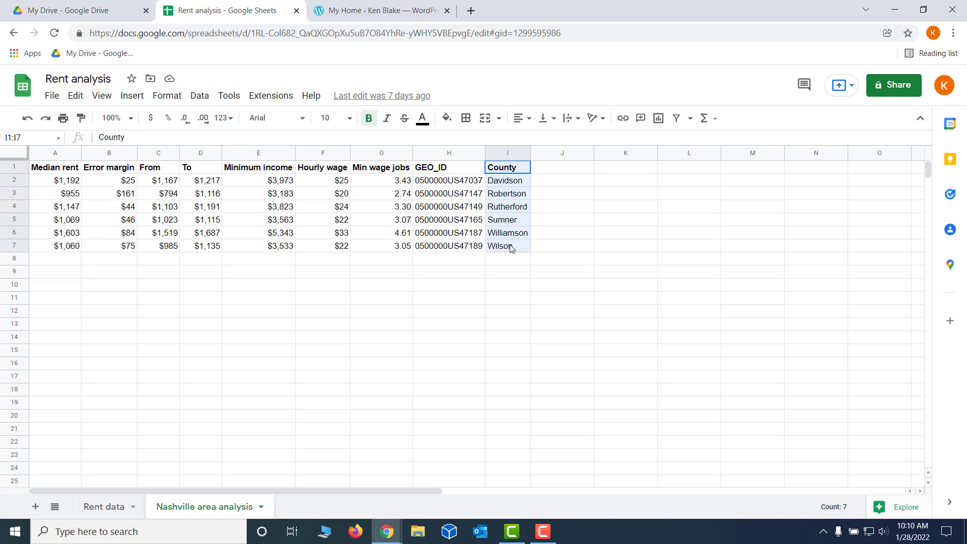
pyautogui.click(71, 259)
pyautogui.moveTo(59, 170); pyautogui.dragTo(61, 256)
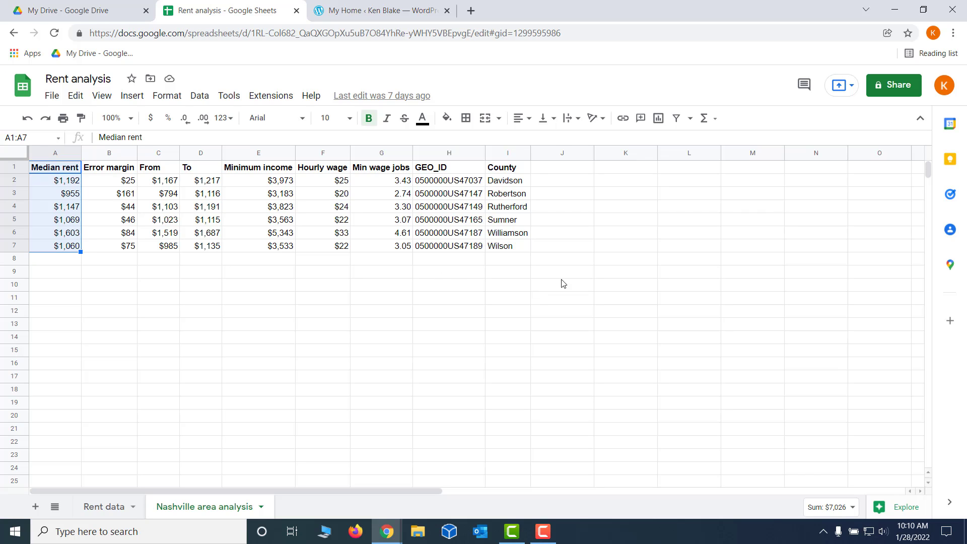
pyautogui.keyDown('ctrl'); pyautogui.moveTo(504, 169); pyautogui.dragTo(506, 249); pyautogui.keyUp('ctrl')
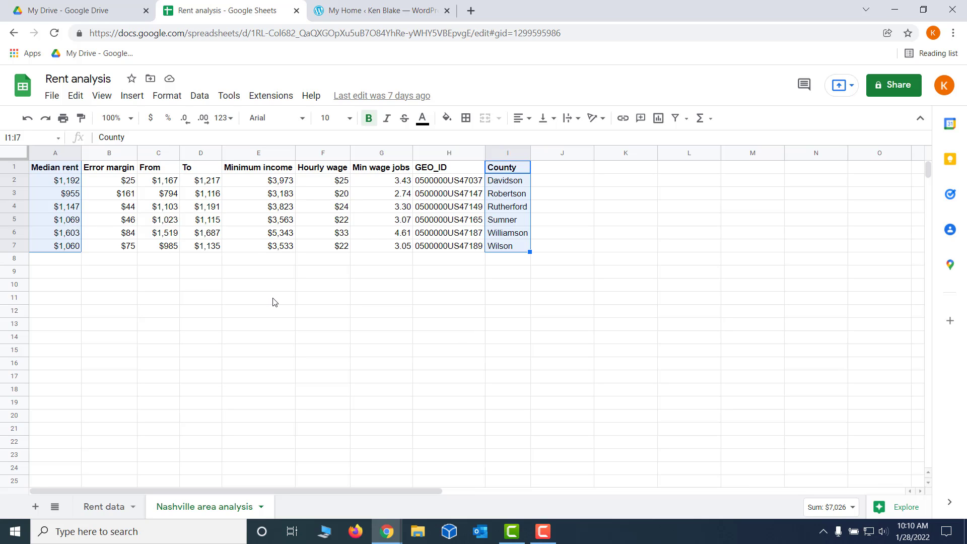
# Insert a column chart of median rent by county and move it below the data rows
pyautogui.click(137, 99)
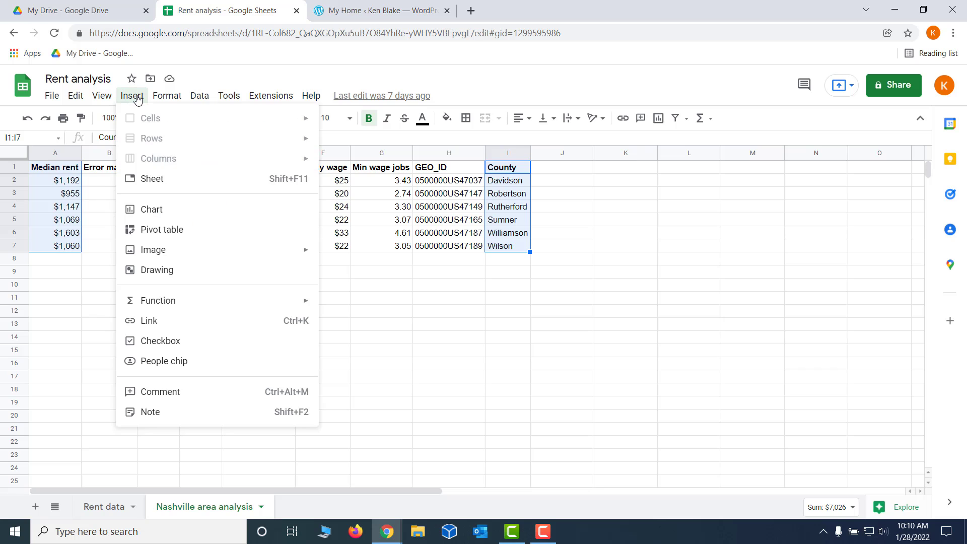
pyautogui.click(153, 215)
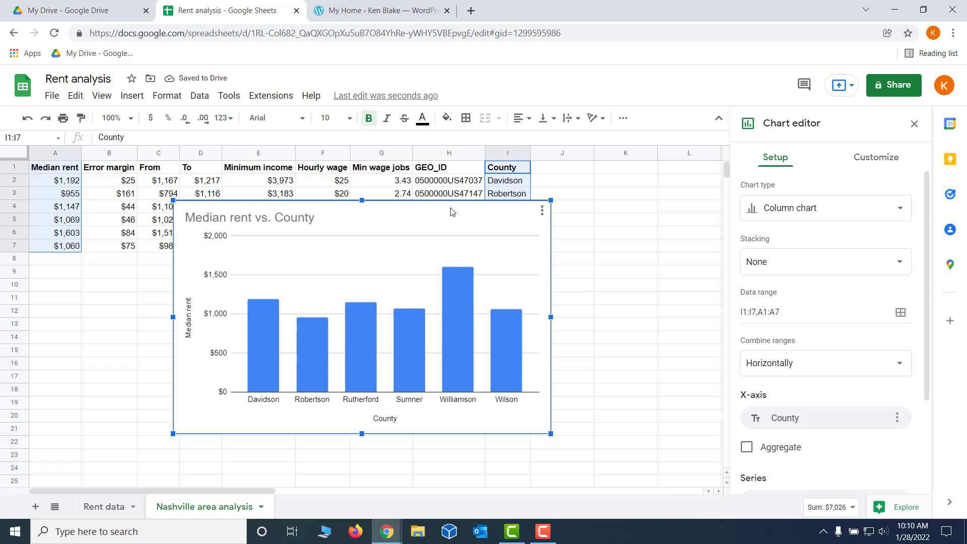
pyautogui.moveTo(437, 217); pyautogui.dragTo(380, 281)
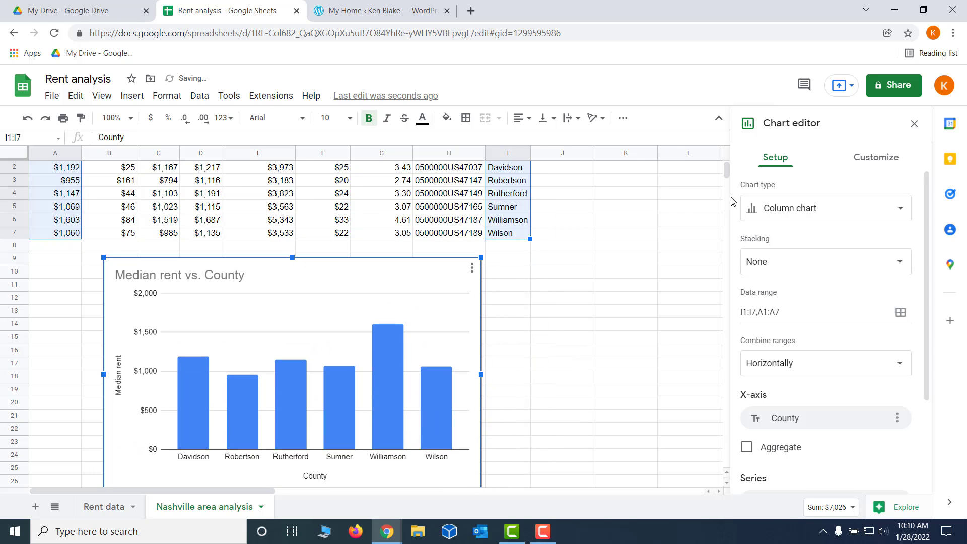
pyautogui.moveTo(729, 177); pyautogui.dragTo(729, 178)
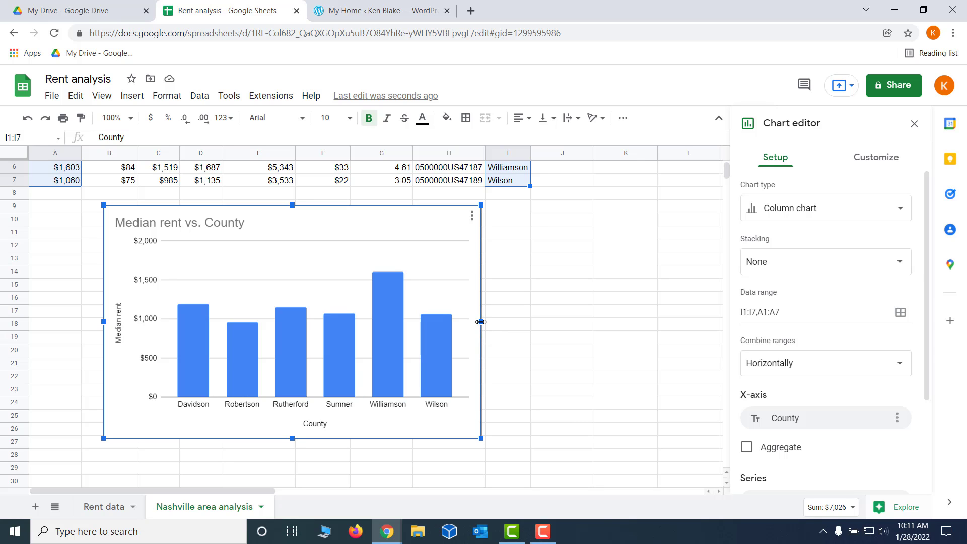
# Try widening the chart's right side into column K, undo that, and widen it to about the edge of column I
pyautogui.moveTo(481, 321); pyautogui.dragTo(638, 321)
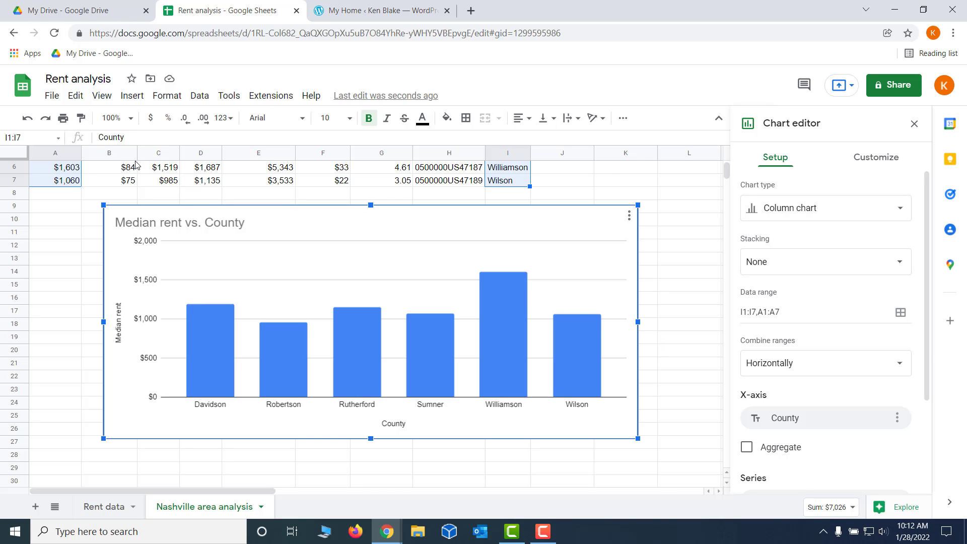
pyautogui.click(27, 118)
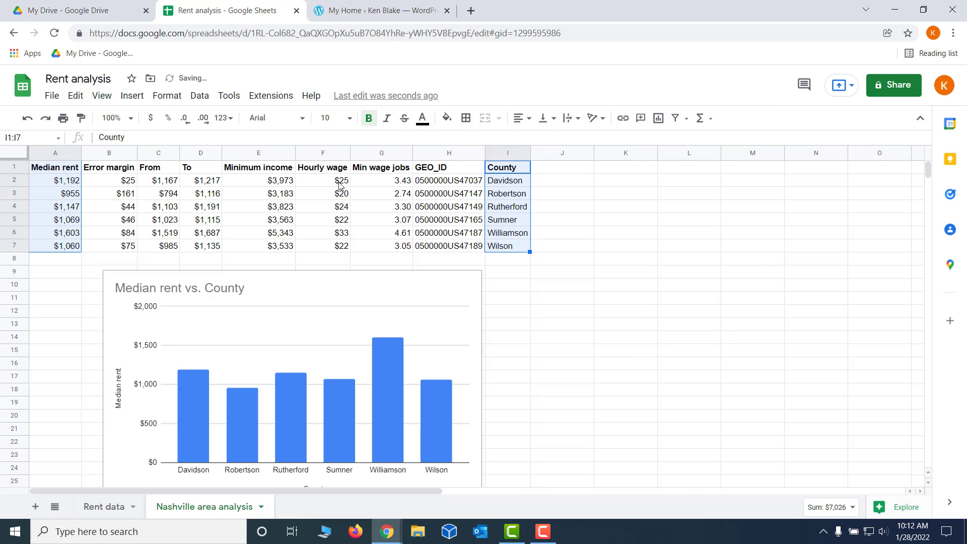
pyautogui.click(592, 332)
pyautogui.scroll(-2, 594, 333)
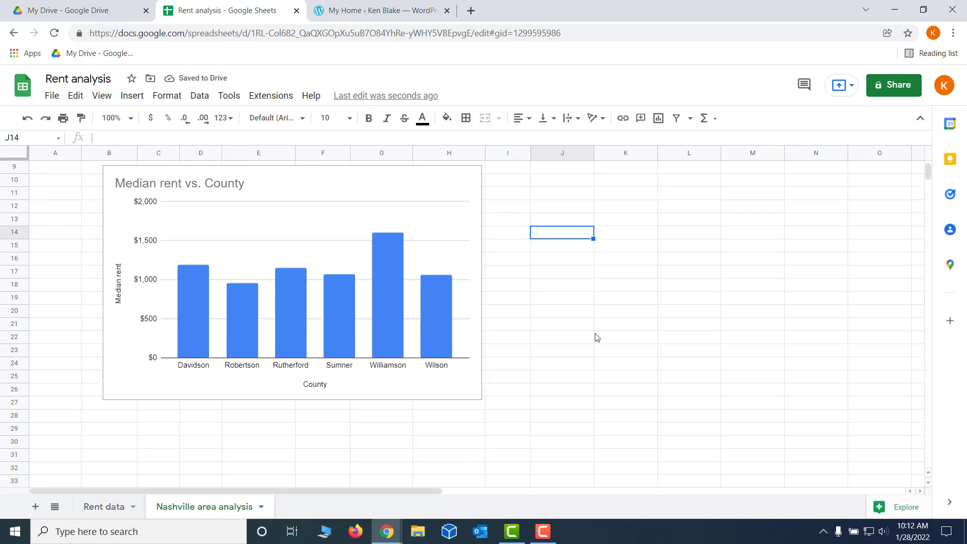
pyautogui.click(482, 283)
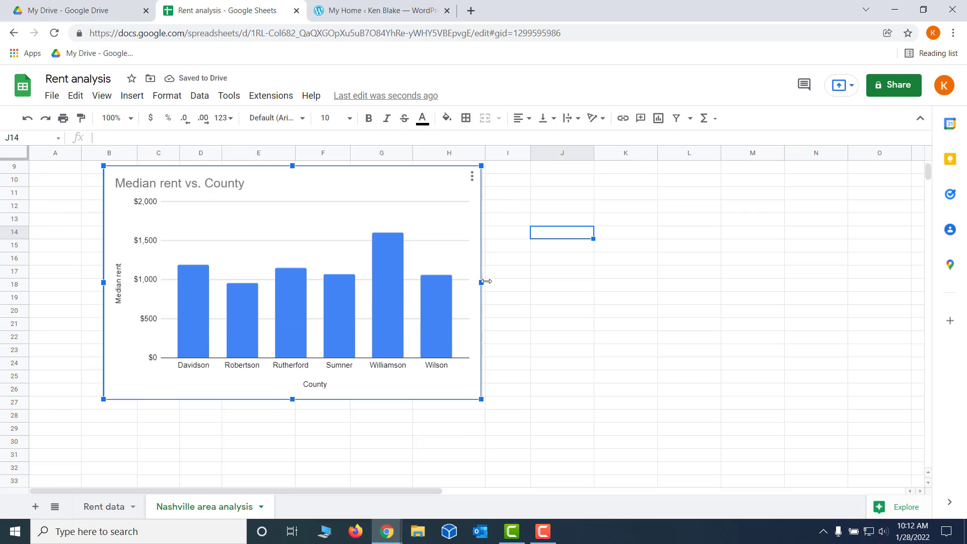
pyautogui.moveTo(482, 283); pyautogui.dragTo(534, 283)
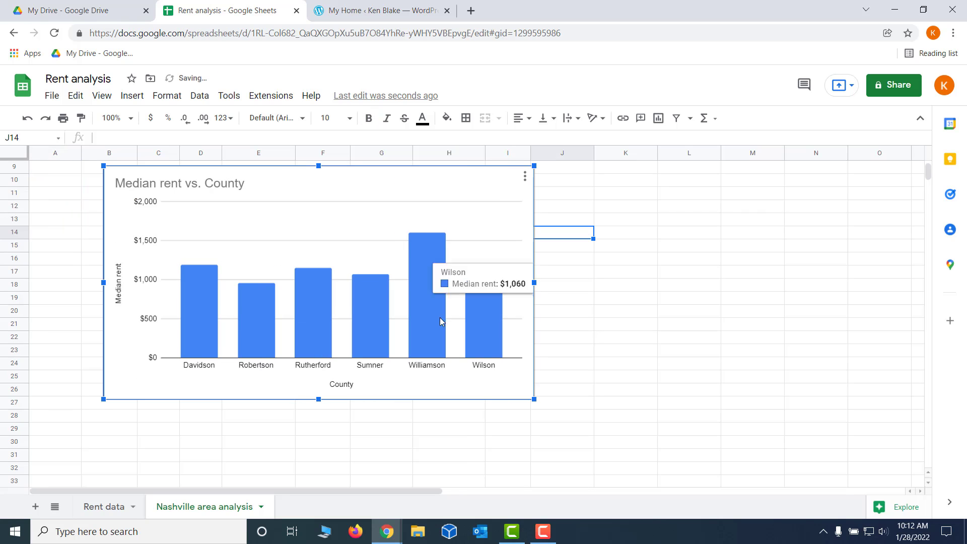
# Undo the chart's widening, its repositioning and its insertion
pyautogui.click(27, 119)
pyautogui.click(28, 122)
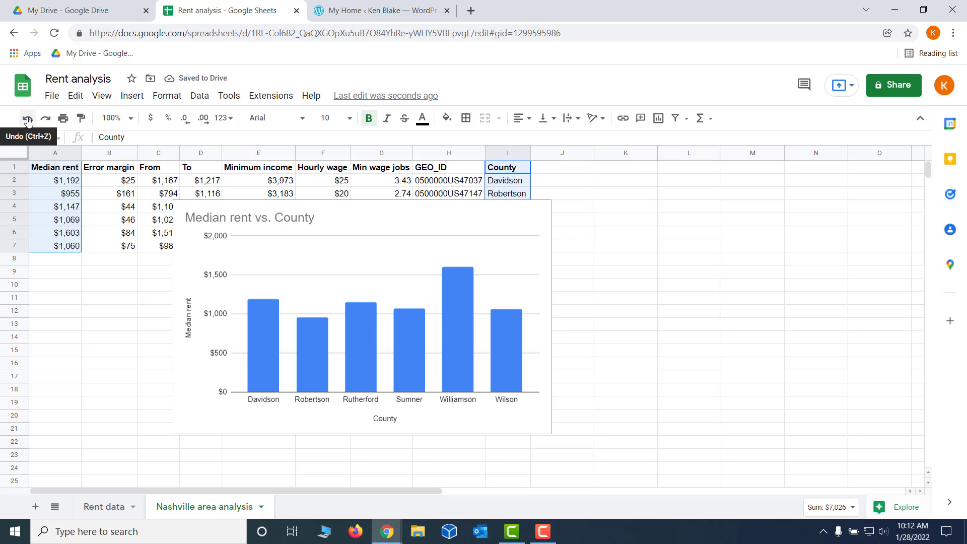
pyautogui.click(27, 122)
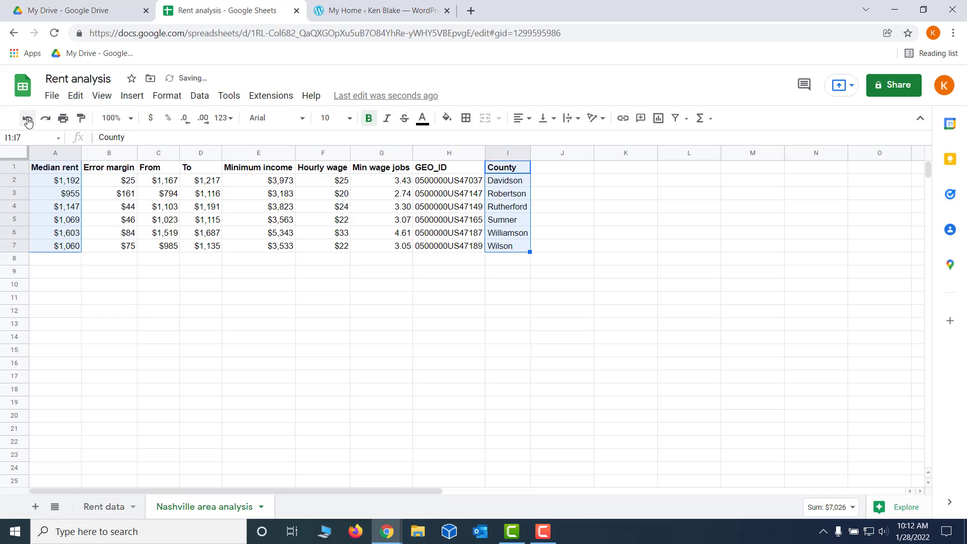
# Insert the column chart again from the selected rent and county ranges and place it under the table
pyautogui.click(132, 97)
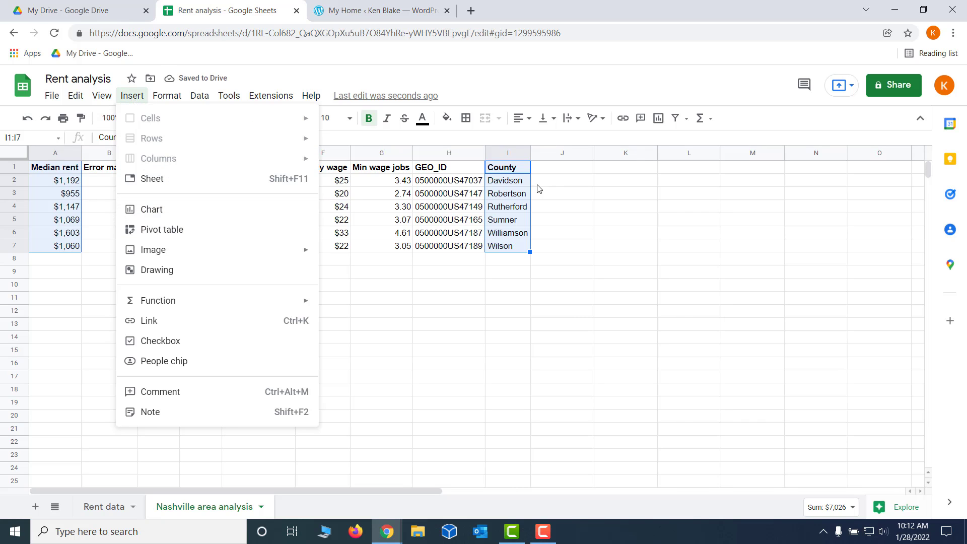
pyautogui.click(183, 216)
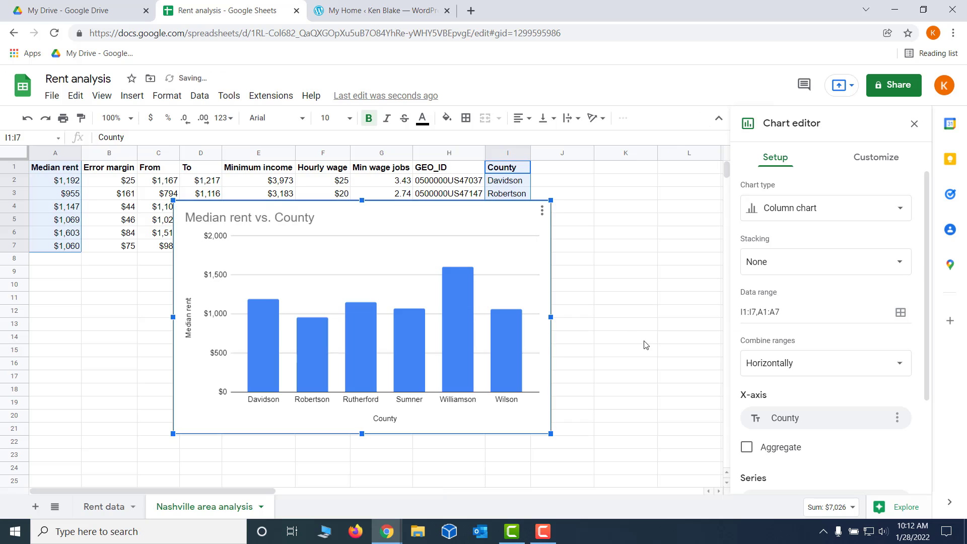
pyautogui.moveTo(468, 216); pyautogui.dragTo(434, 284)
pyautogui.scroll(-1, 499, 283)
pyautogui.scroll(-2, 632, 274)
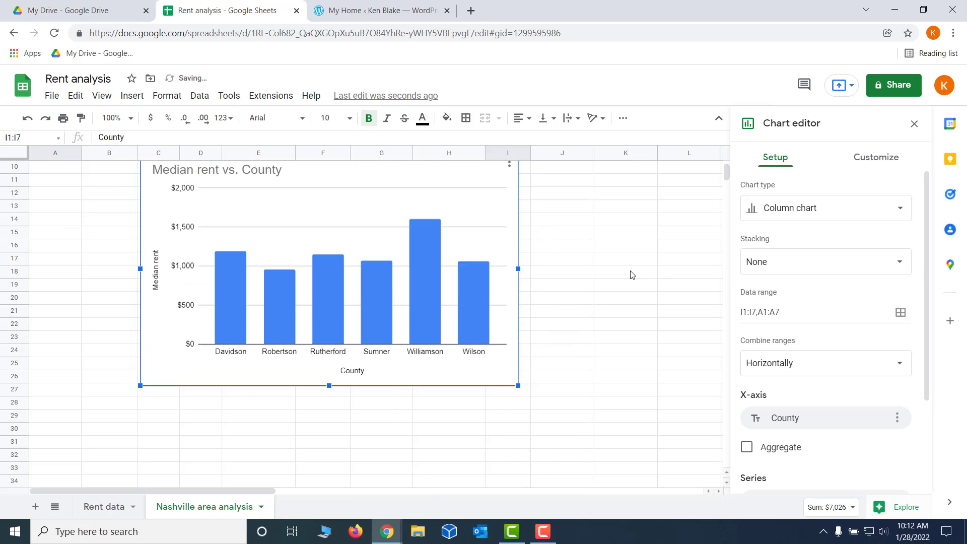
pyautogui.scroll(1, 634, 272)
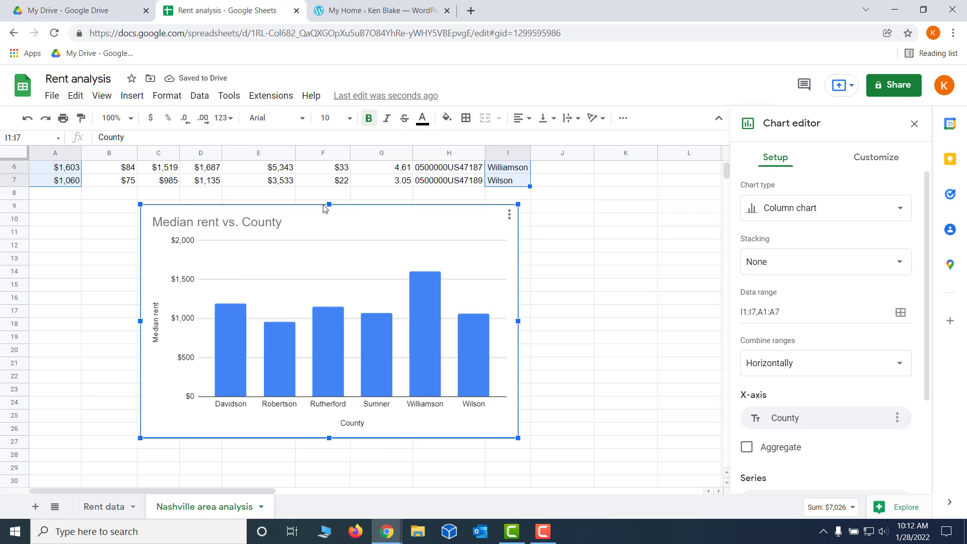
# Make the chart taller by extending its upper and lower edges, and move it clear of the data to start at row 9
pyautogui.moveTo(329, 204); pyautogui.dragTo(329, 168)
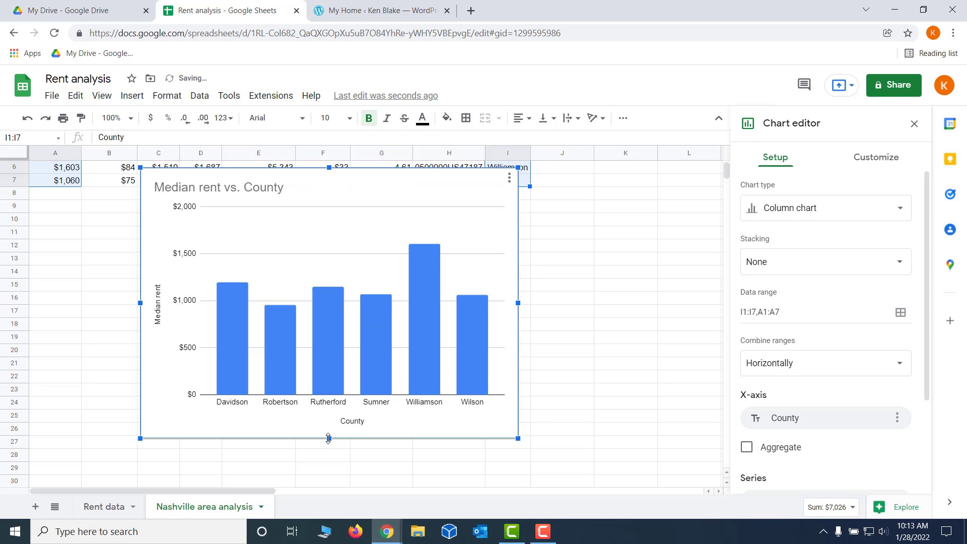
pyautogui.moveTo(329, 438); pyautogui.dragTo(328, 449)
pyautogui.scroll(2, 654, 352)
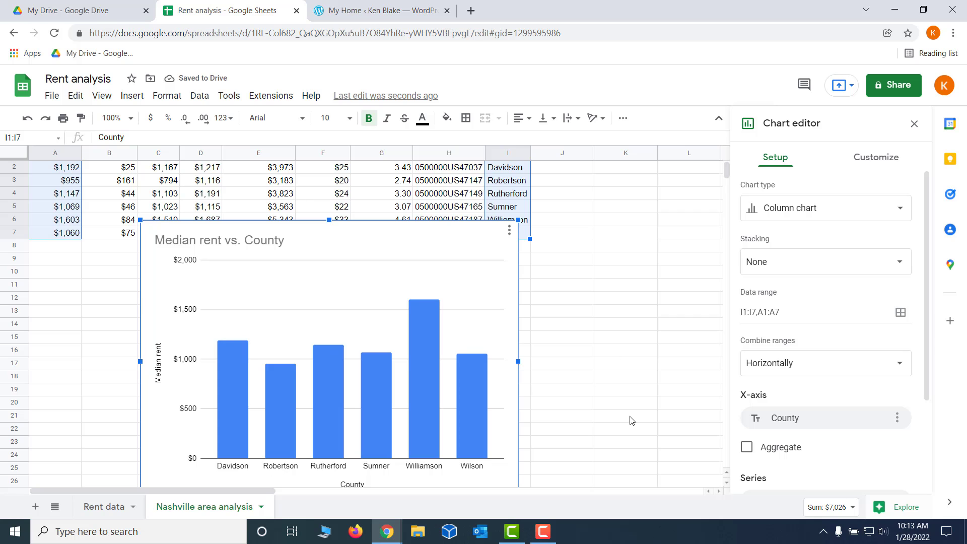
pyautogui.moveTo(400, 232); pyautogui.dragTo(381, 264)
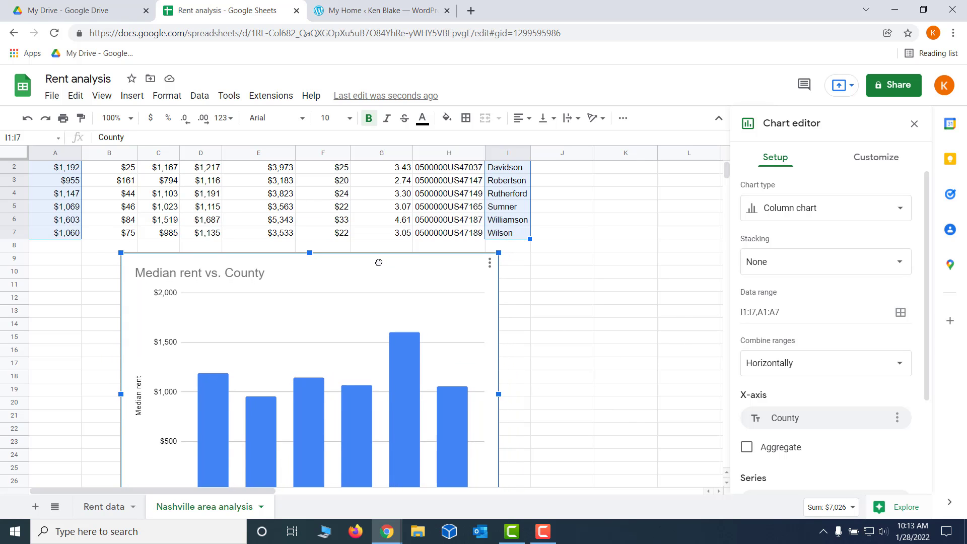
pyautogui.scroll(-2, 583, 280)
pyautogui.scroll(-2, 619, 287)
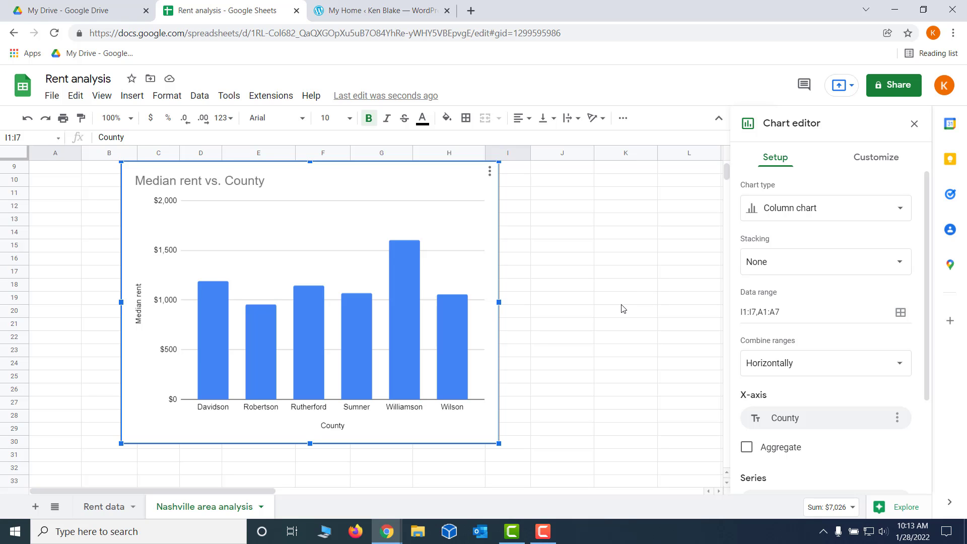
pyautogui.scroll(2, 624, 310)
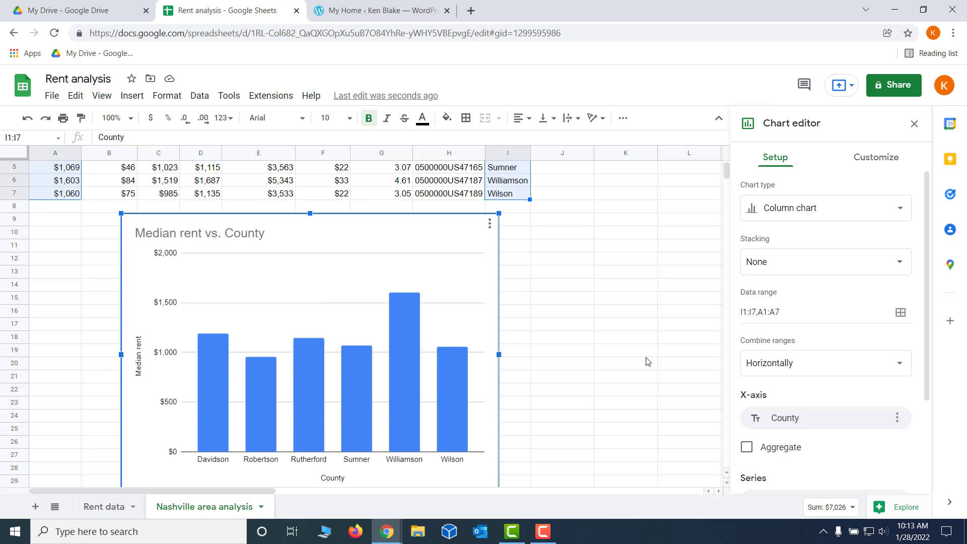
pyautogui.scroll(2, 648, 362)
pyautogui.click(637, 283)
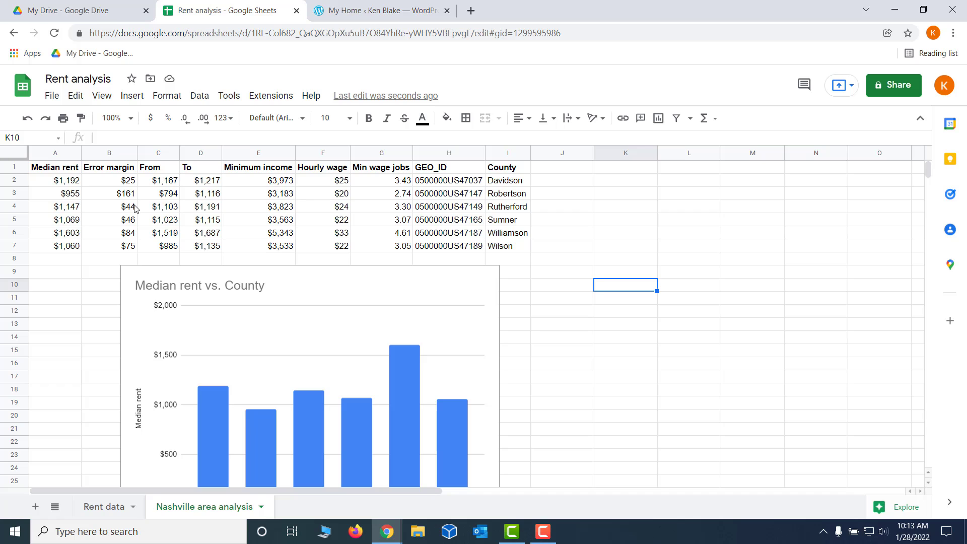
# Examine the Error margin, From and To columns, including the Davidson county rent and its range formulas in C2 and D2
pyautogui.click(120, 169)
pyautogui.moveTo(120, 169); pyautogui.dragTo(117, 251)
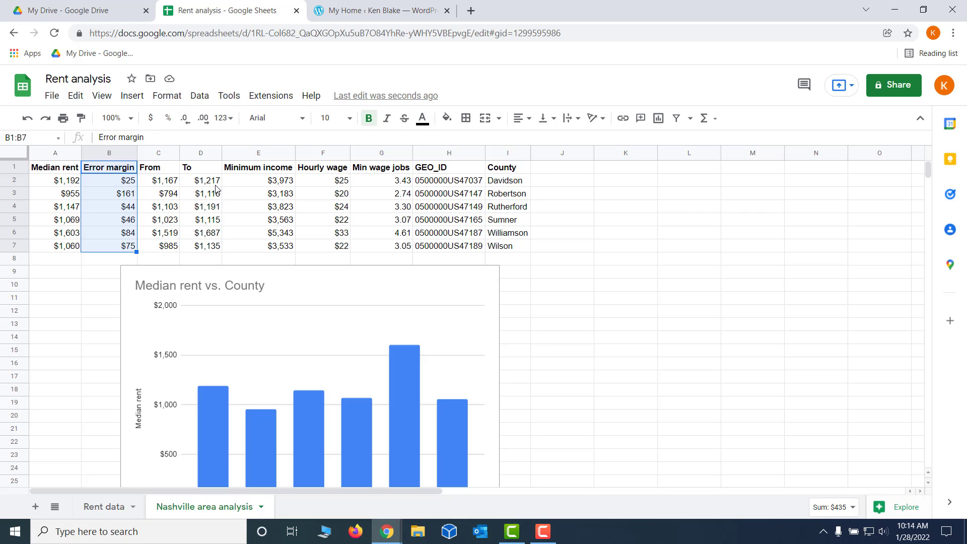
pyautogui.click(264, 183)
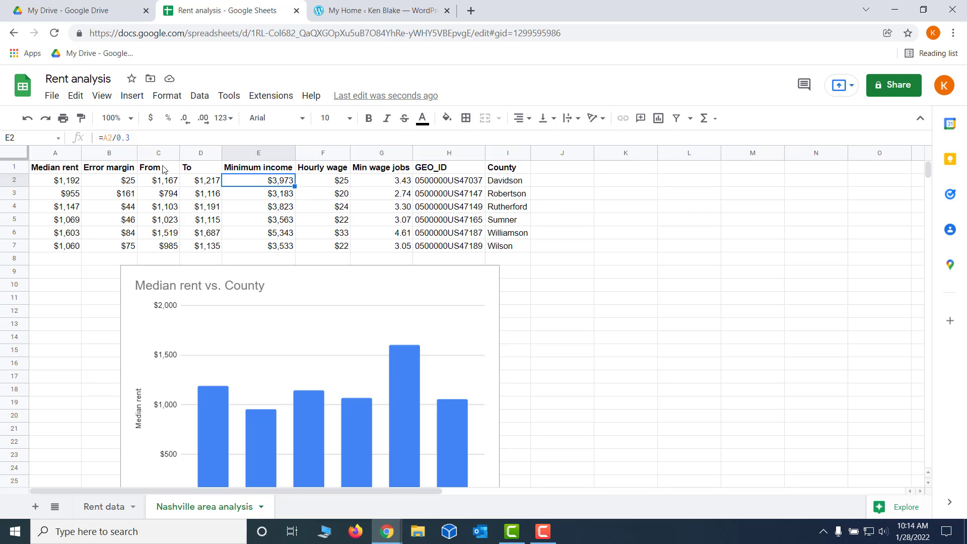
pyautogui.moveTo(163, 169); pyautogui.dragTo(165, 248)
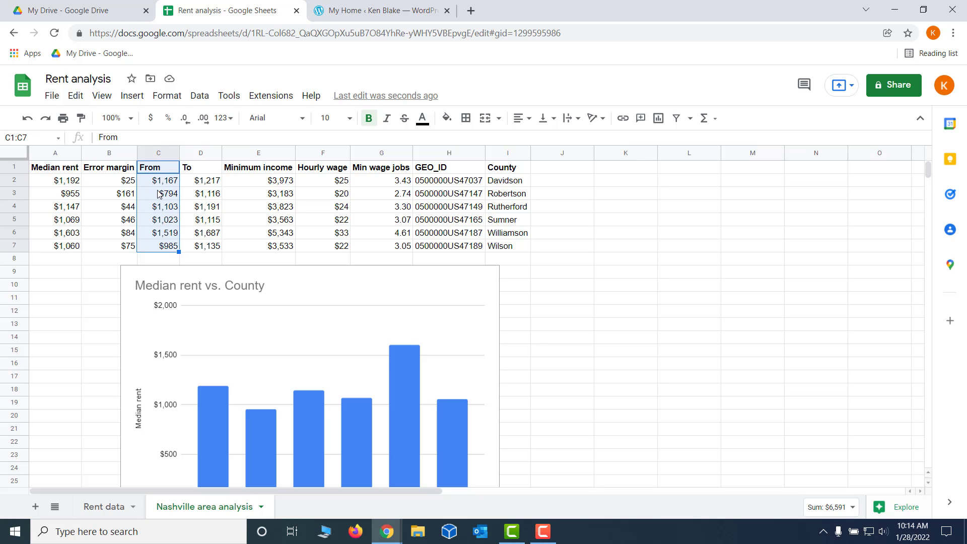
pyautogui.click(206, 171)
pyautogui.moveTo(205, 188); pyautogui.dragTo(205, 252)
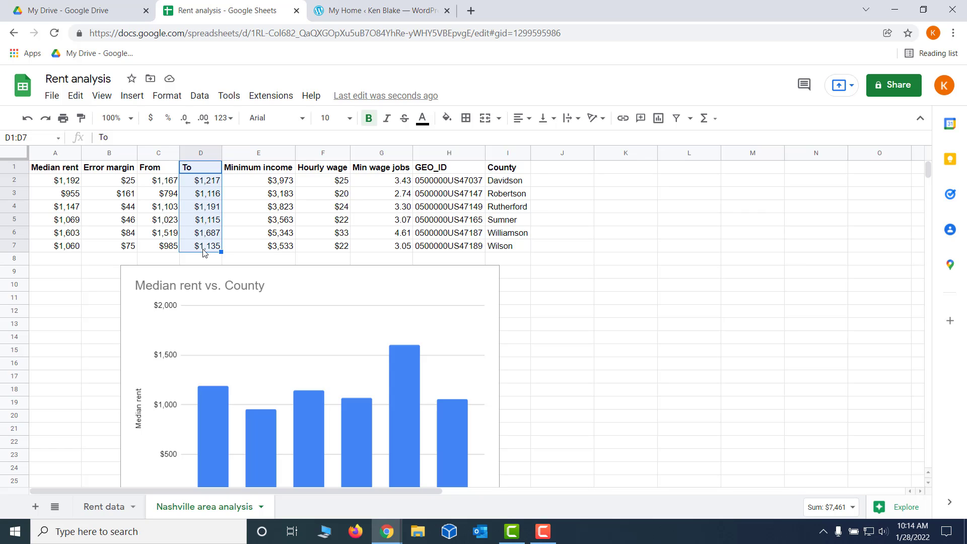
pyautogui.click(196, 182)
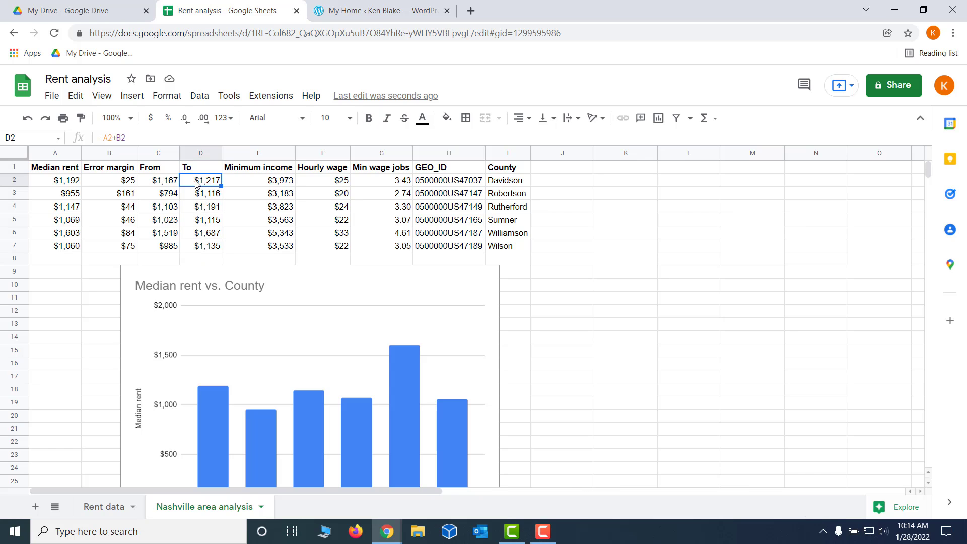
pyautogui.click(510, 186)
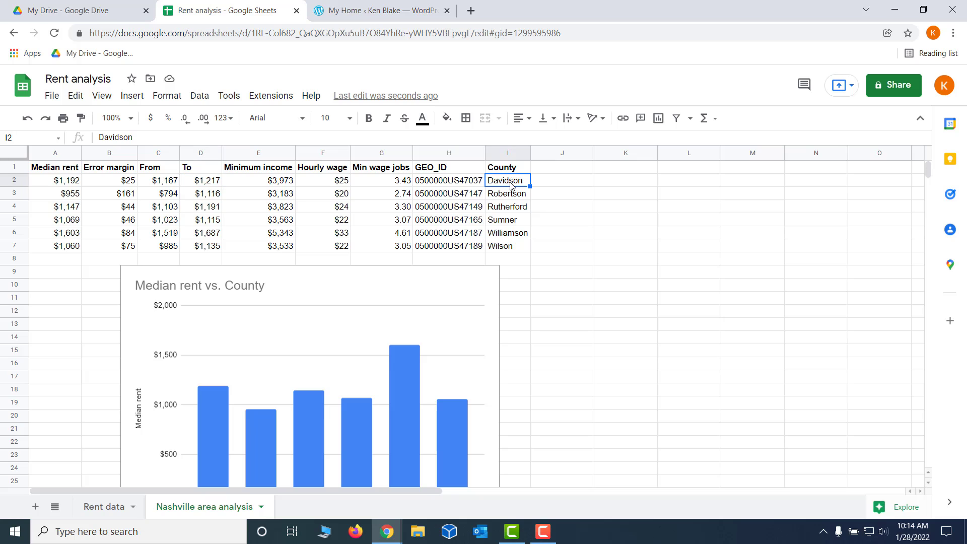
pyautogui.click(64, 182)
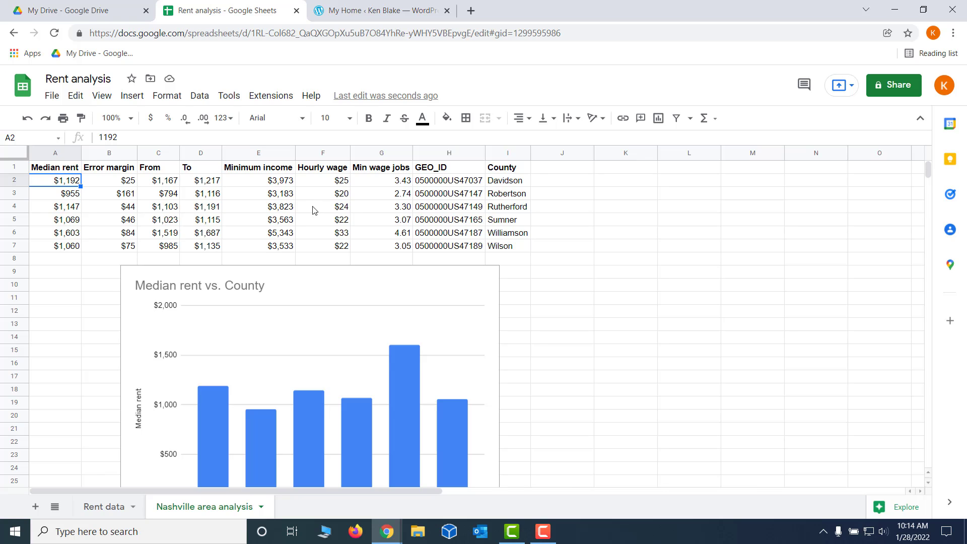
pyautogui.click(172, 183)
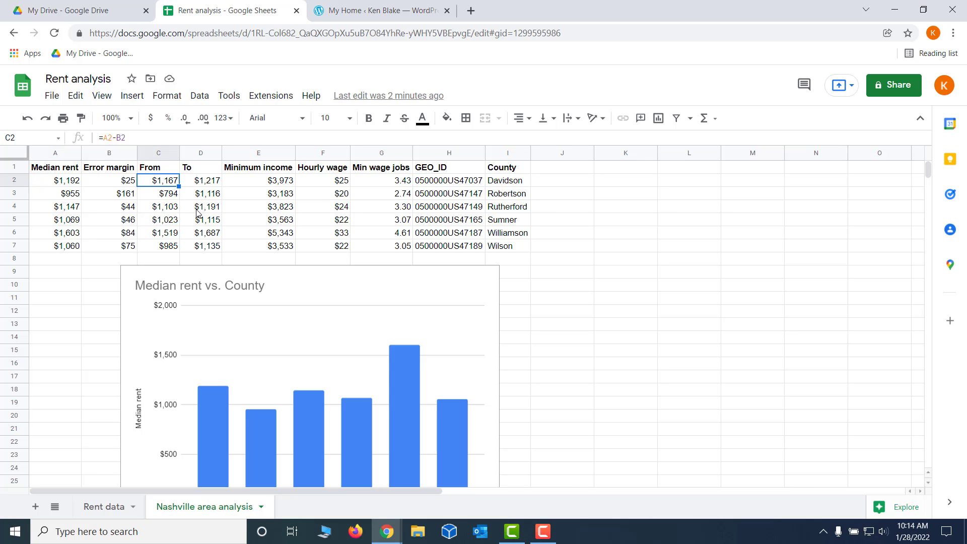
pyautogui.click(216, 182)
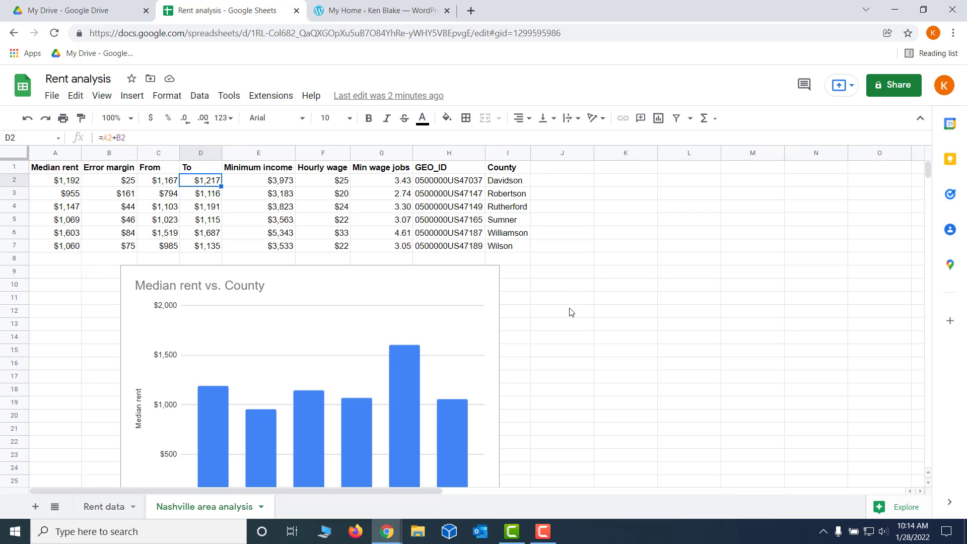
# Examine the chart's median rent tooltips for the Wilson, Williamson and Sumner columns
pyautogui.scroll(-1, 571, 312)
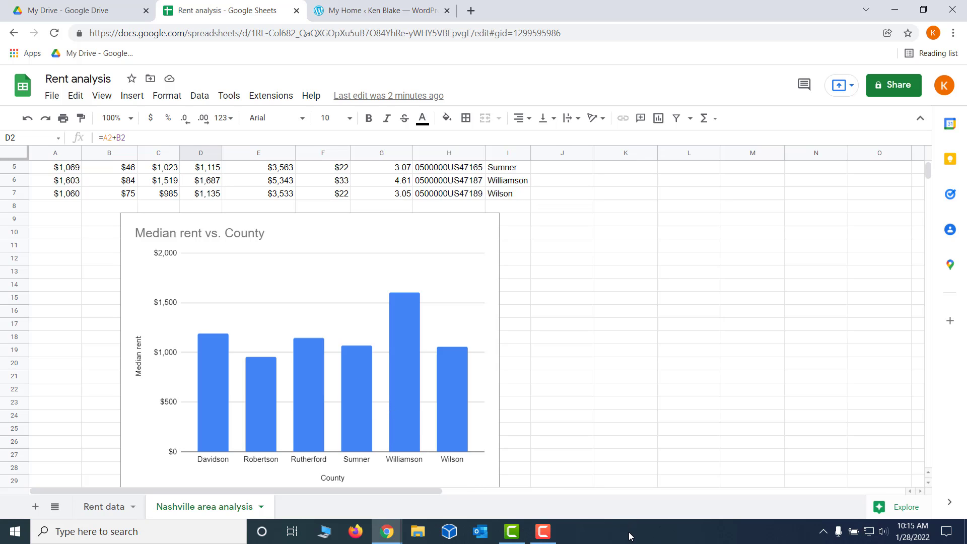
pyautogui.click(458, 227)
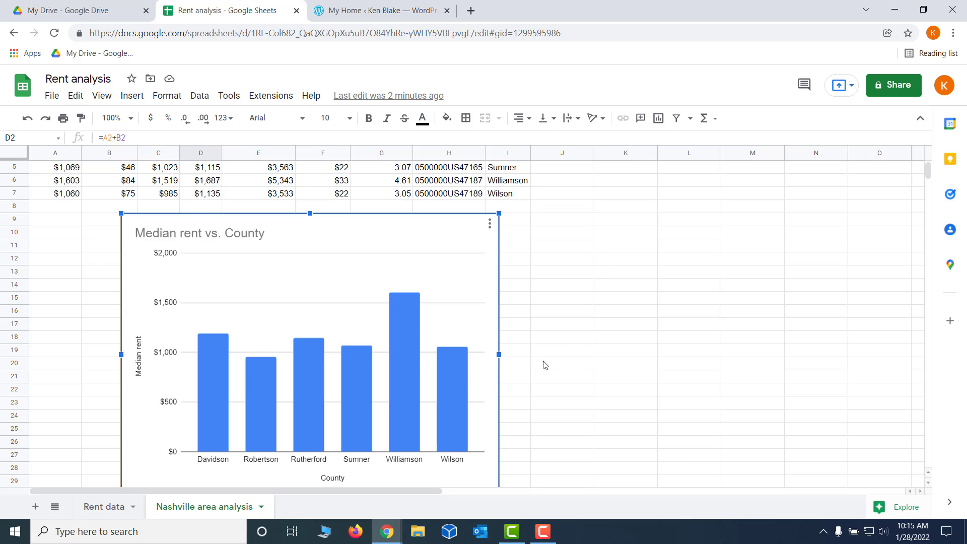
pyautogui.moveTo(462, 379)
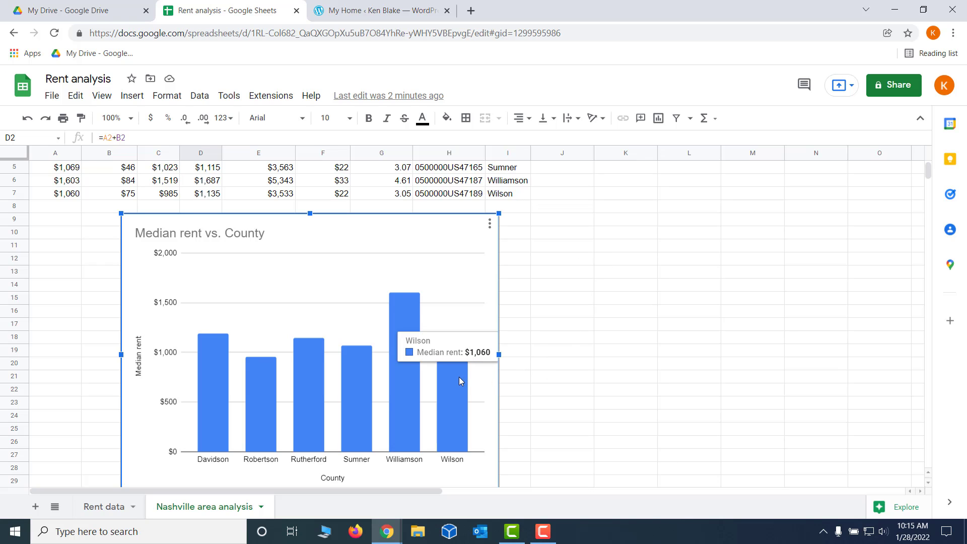
pyautogui.moveTo(406, 375)
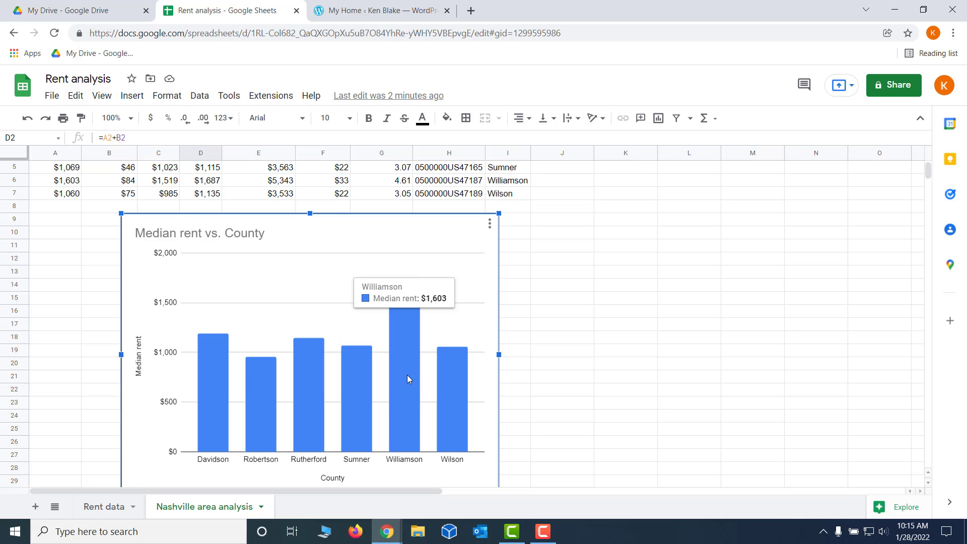
pyautogui.moveTo(365, 389)
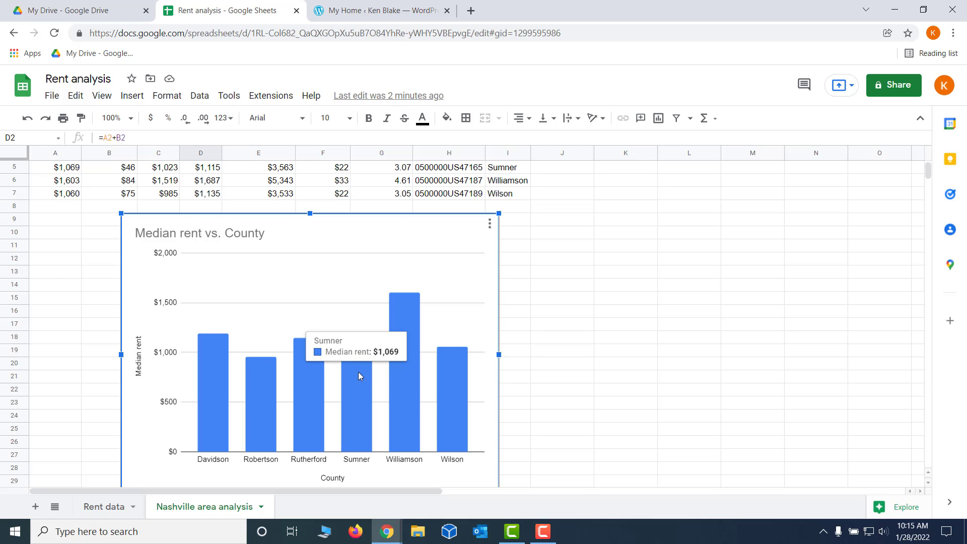
# Compare the county names in I2:I7, including Sumner, with the county name in the Sumner column's chart tooltip
pyautogui.scroll(1, 642, 278)
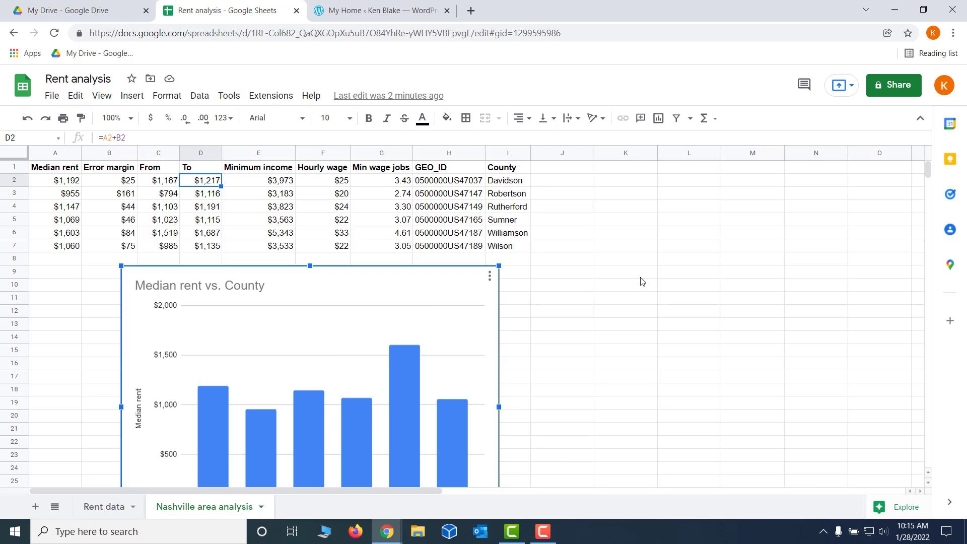
pyautogui.moveTo(507, 185); pyautogui.dragTo(505, 245)
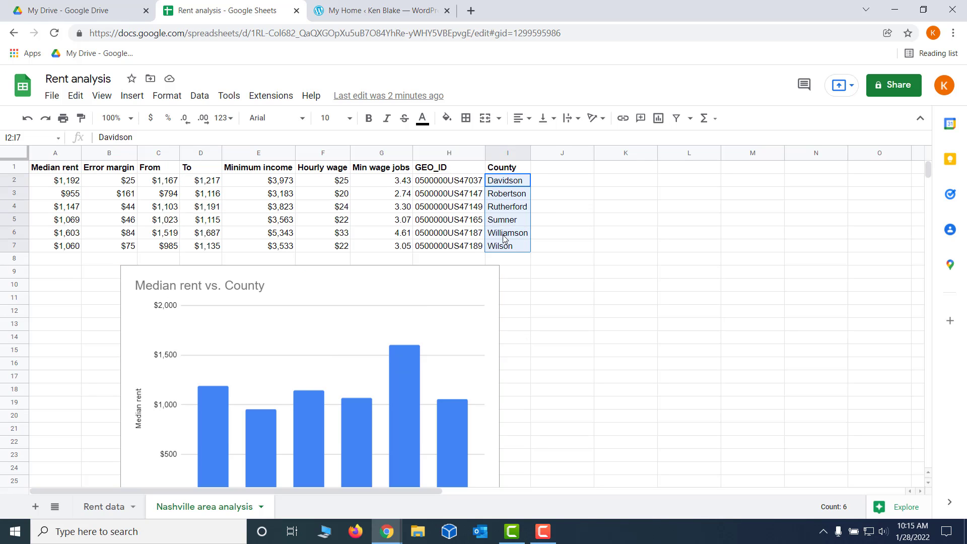
pyautogui.click(506, 222)
pyautogui.scroll(-1, 617, 257)
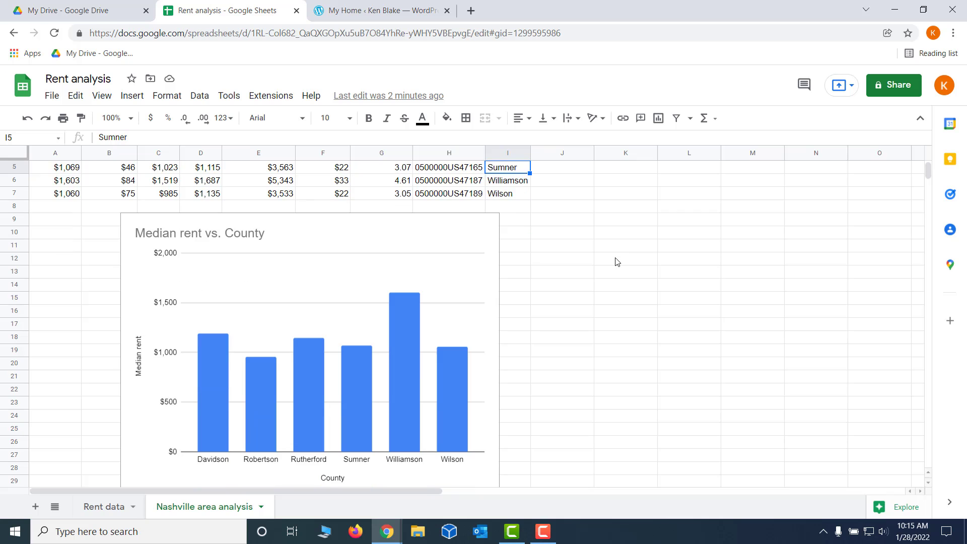
pyautogui.click(359, 390)
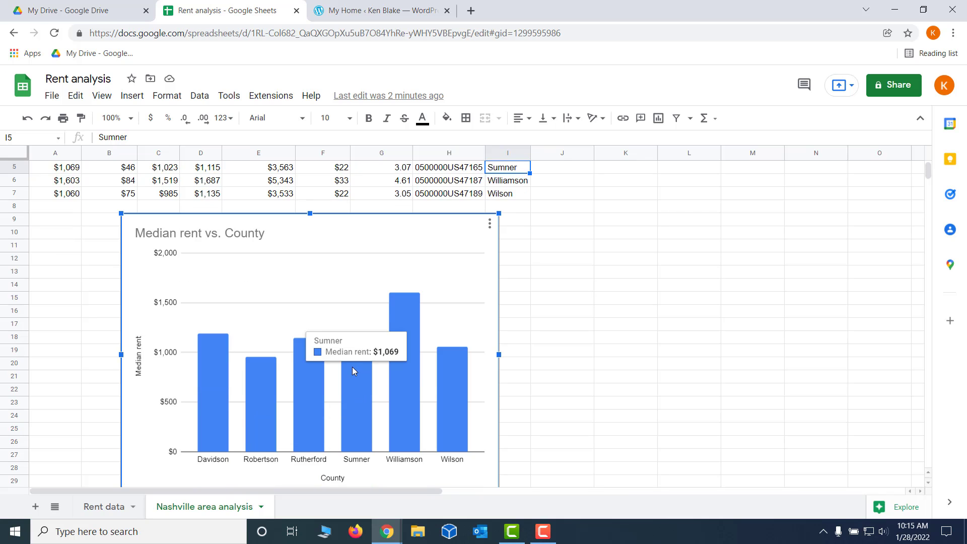
# Compare the median rent figures in A2:A7 with the rent figure shown for the Sumner column in the chart
pyautogui.scroll(1, 598, 309)
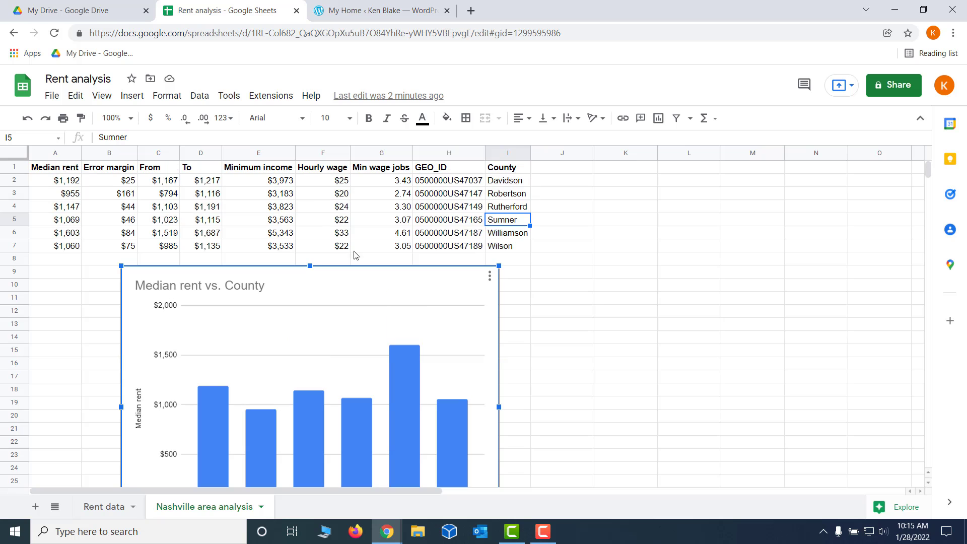
pyautogui.click(68, 183)
pyautogui.moveTo(68, 183); pyautogui.dragTo(67, 249)
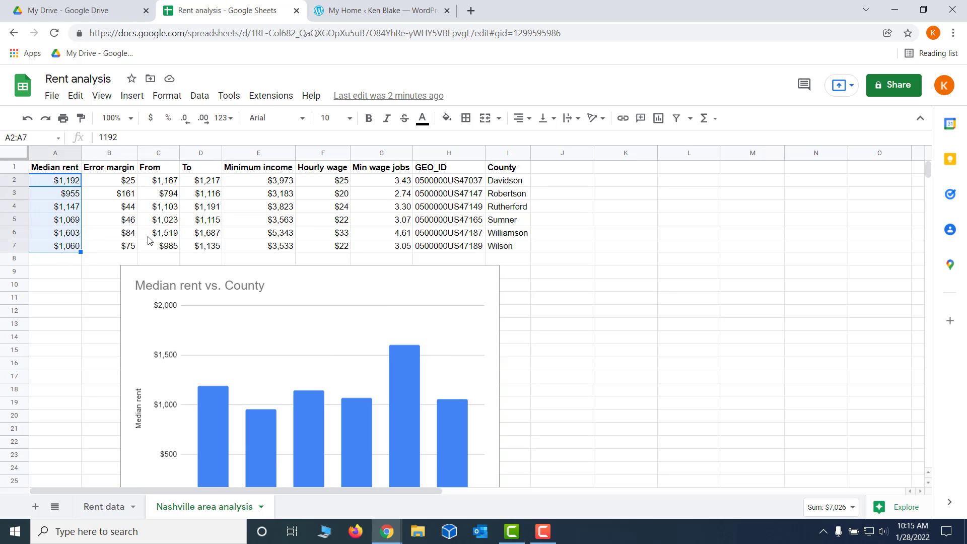
pyautogui.click(366, 441)
pyautogui.scroll(-1, 365, 441)
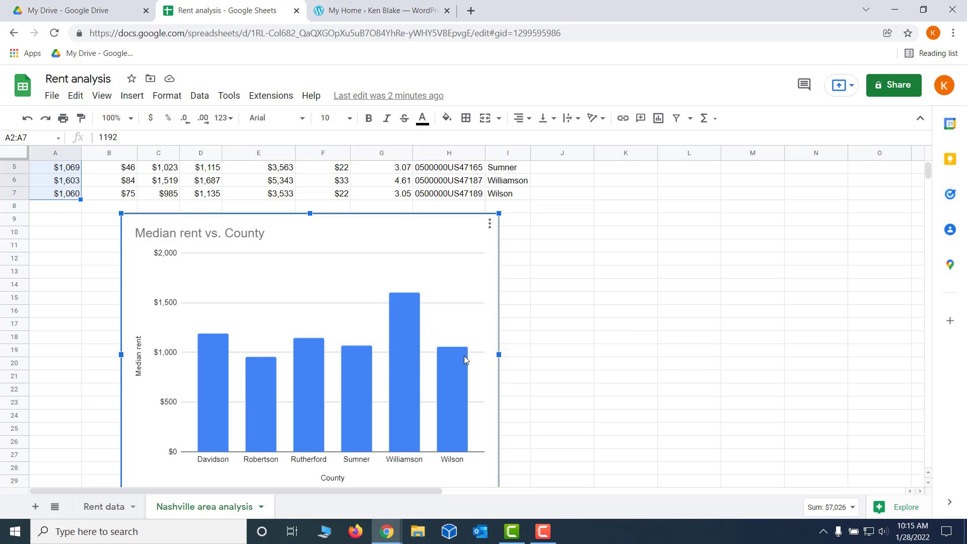
pyautogui.moveTo(357, 374)
pyautogui.scroll(1, 668, 343)
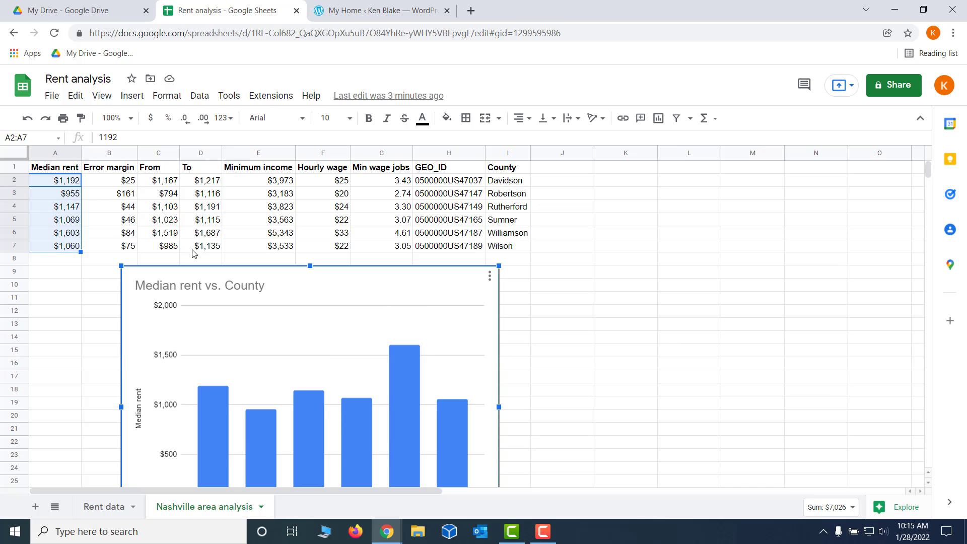
# Change the header in cell A1 to "Median Rent" with a capital R
pyautogui.click(54, 170)
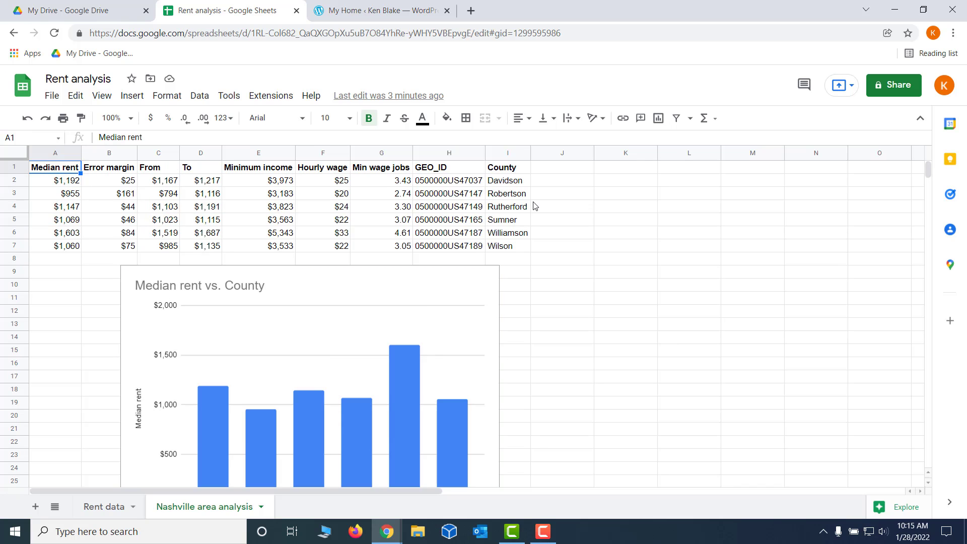
pyautogui.click(129, 137)
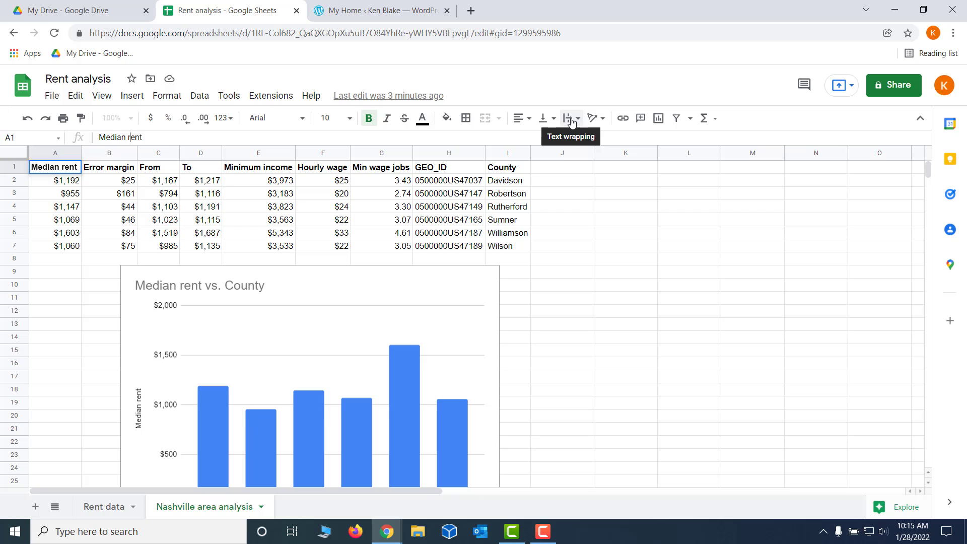
pyautogui.press('BackSpace')
pyautogui.write('R')
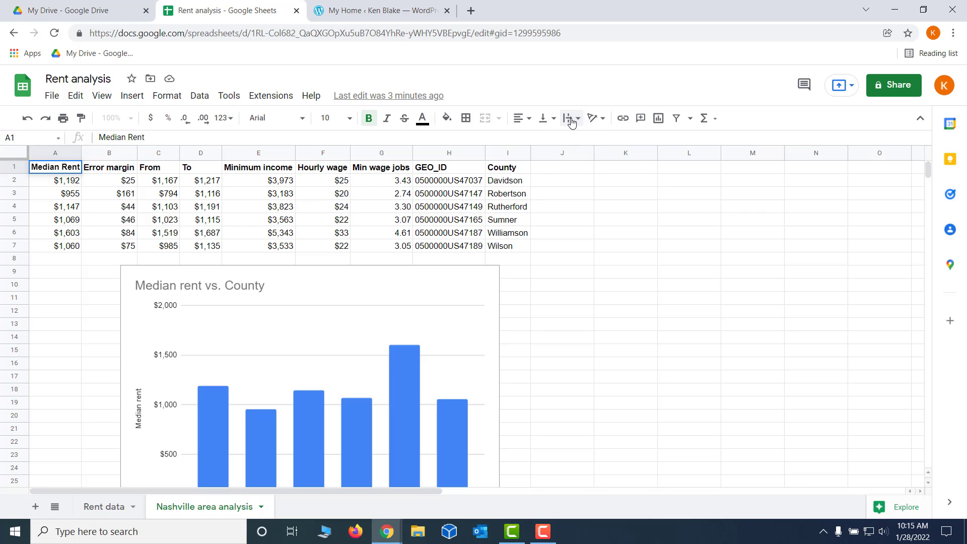
pyautogui.press('Return')
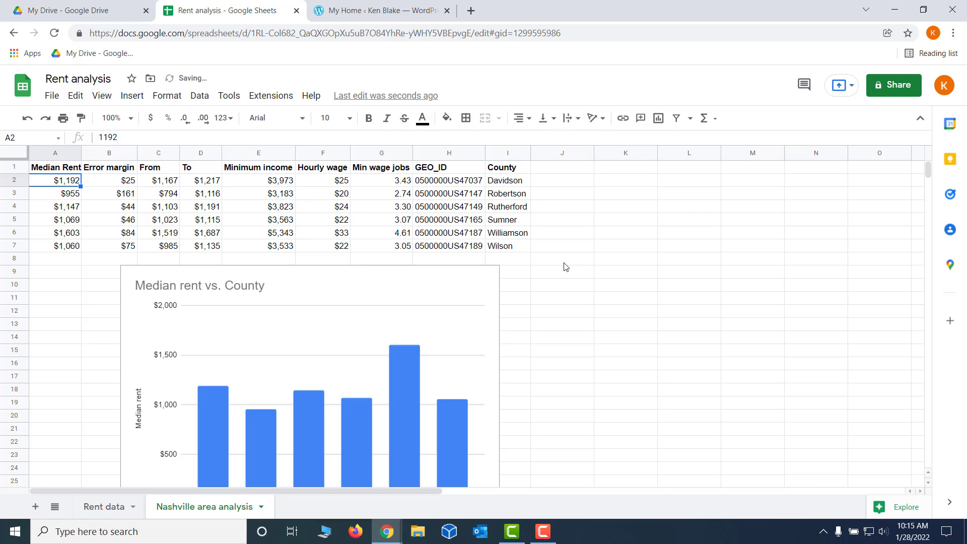
# Check how the edited A1 header appears in the chart tooltip of the Sumner column
pyautogui.scroll(-2, 700, 272)
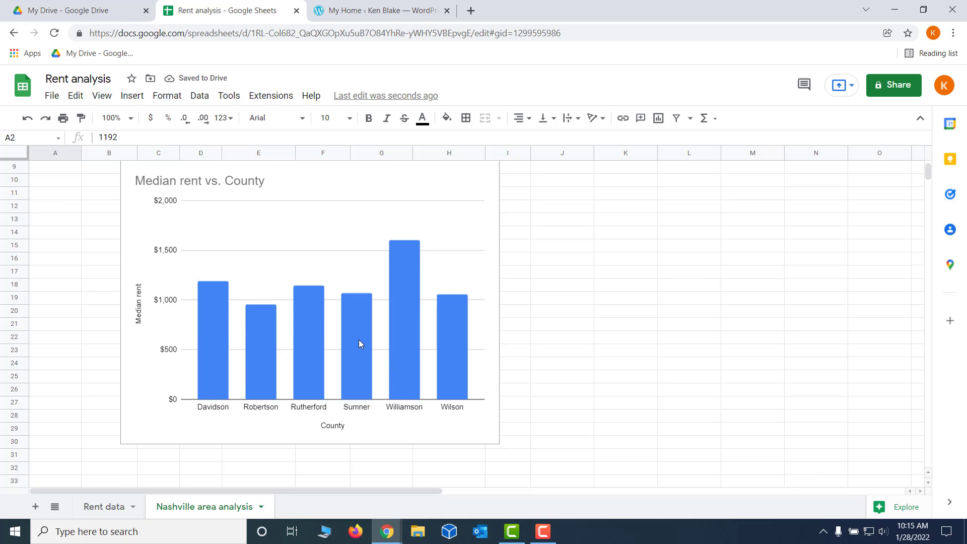
pyautogui.click(359, 340)
pyautogui.moveTo(371, 338)
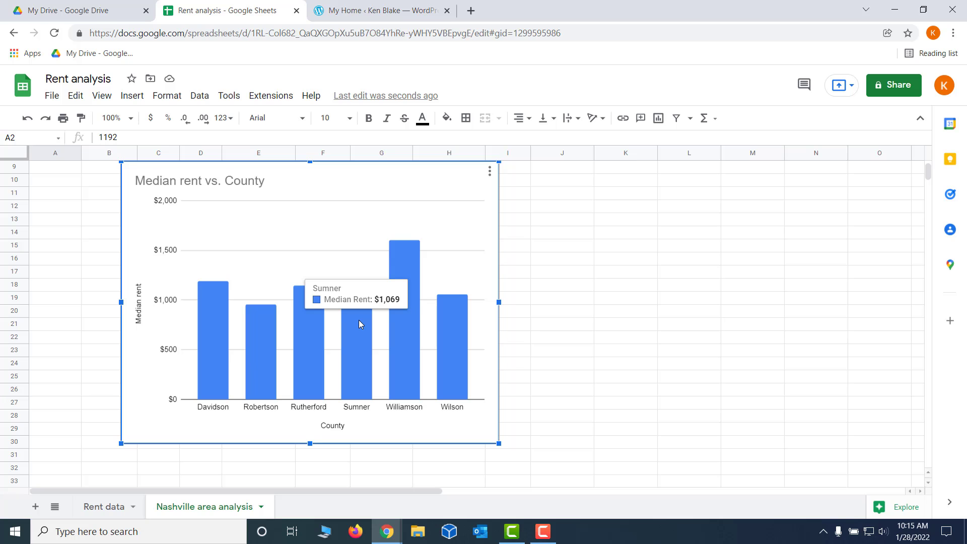
pyautogui.scroll(1, 602, 324)
pyautogui.click(612, 324)
pyautogui.scroll(1, 614, 330)
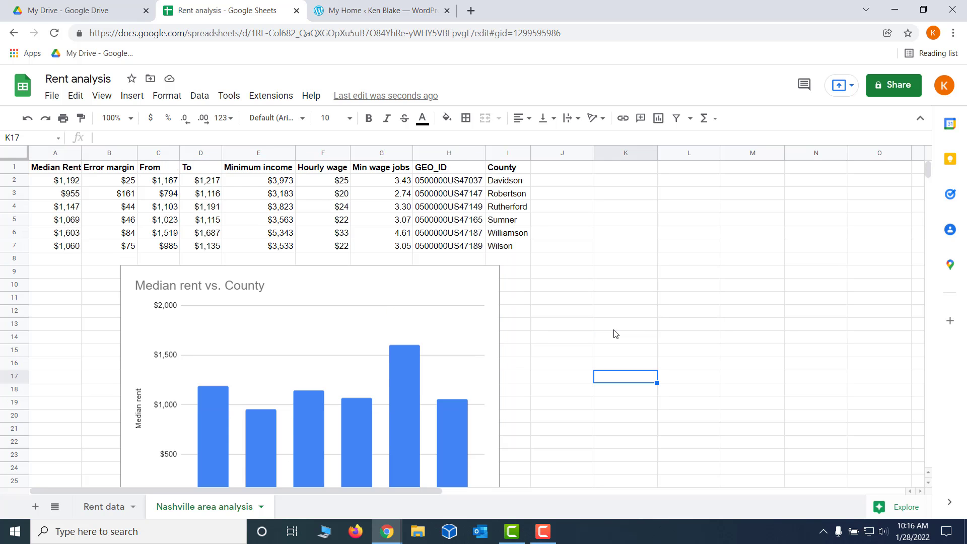
# Restore the header in cell A1 to "Median rent" with a lowercase r
pyautogui.click(68, 170)
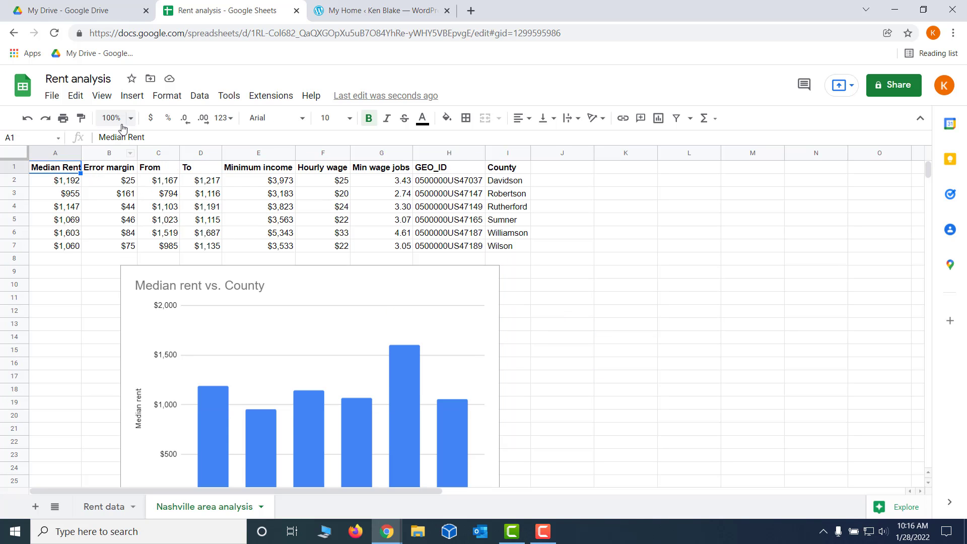
pyautogui.click(133, 137)
pyautogui.press('BackSpace')
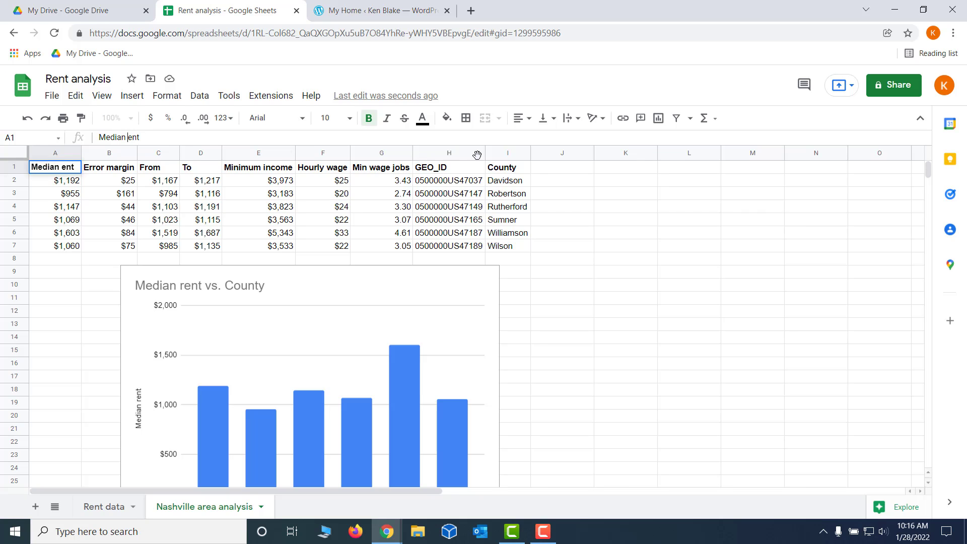
pyautogui.write('r')
pyautogui.press('Return')
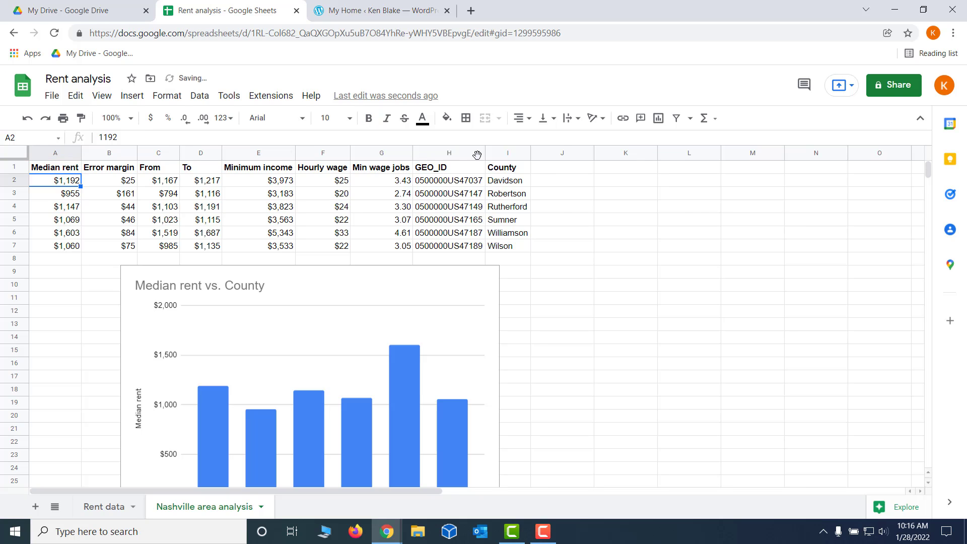
pyautogui.click(697, 296)
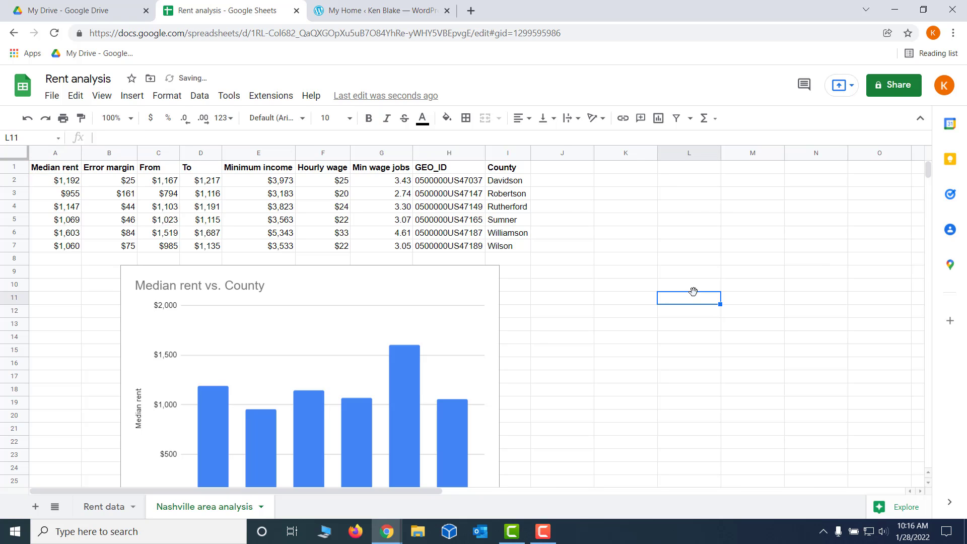
pyautogui.click(636, 301)
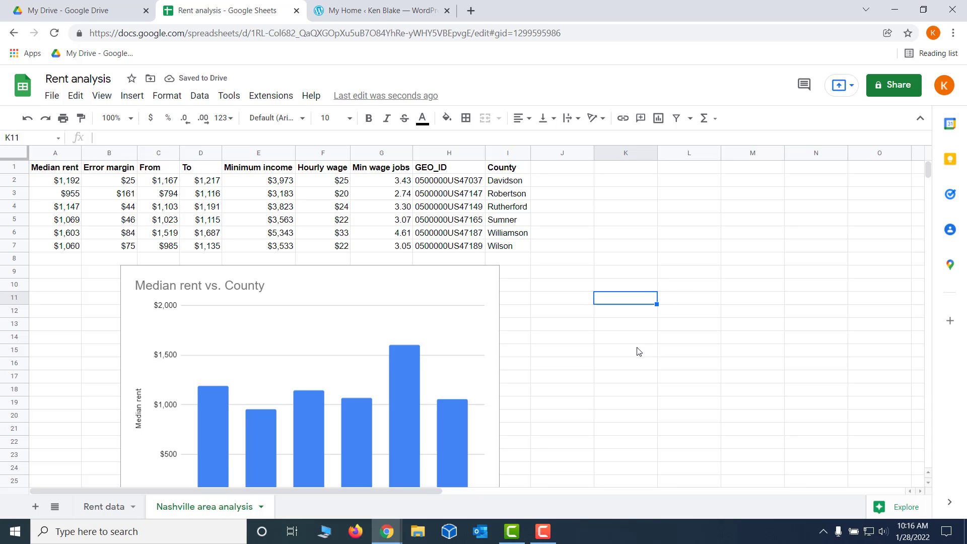
pyautogui.scroll(-1, 636, 352)
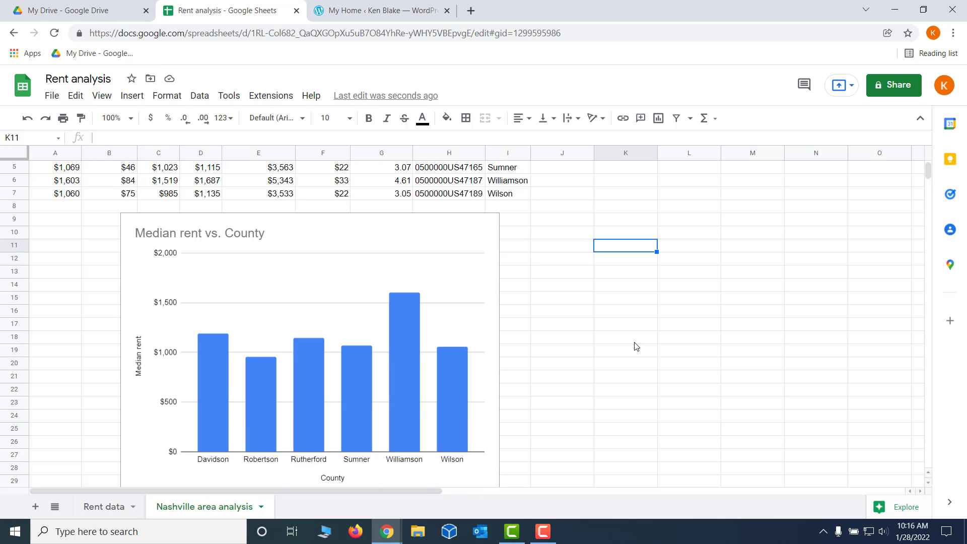
pyautogui.scroll(-1, 637, 345)
pyautogui.scroll(1, 637, 348)
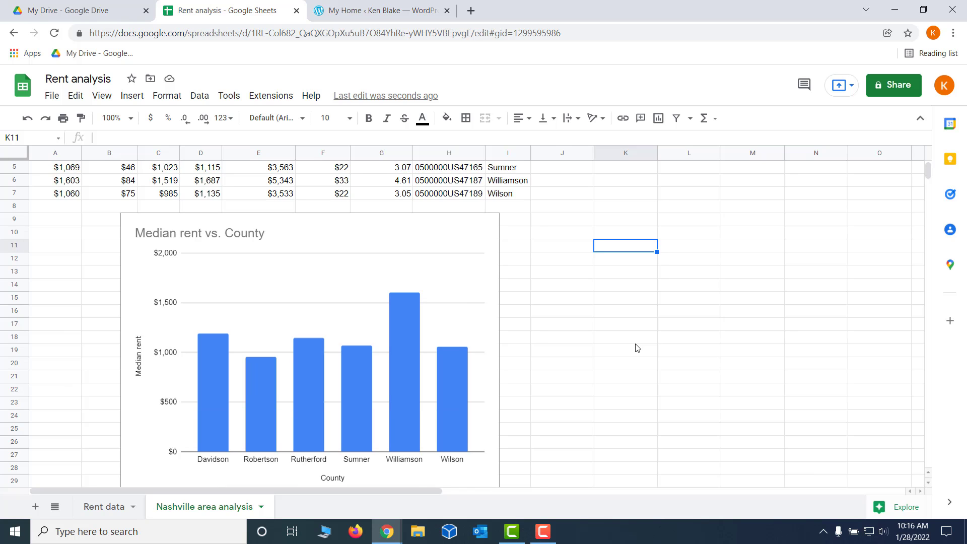